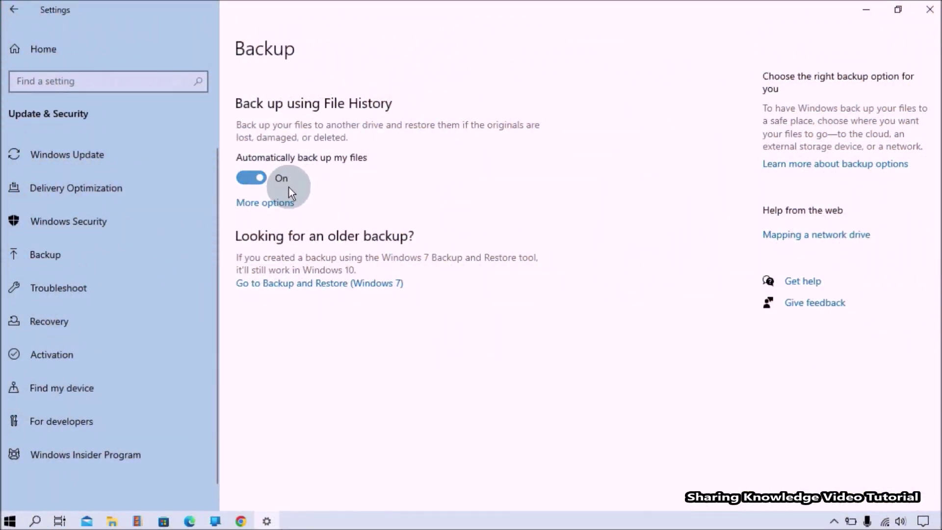
Toggle 'Automatically back up my files' off and on, then scroll through the backed-up folder list.
left_click(246, 180)
left_click(259, 179)
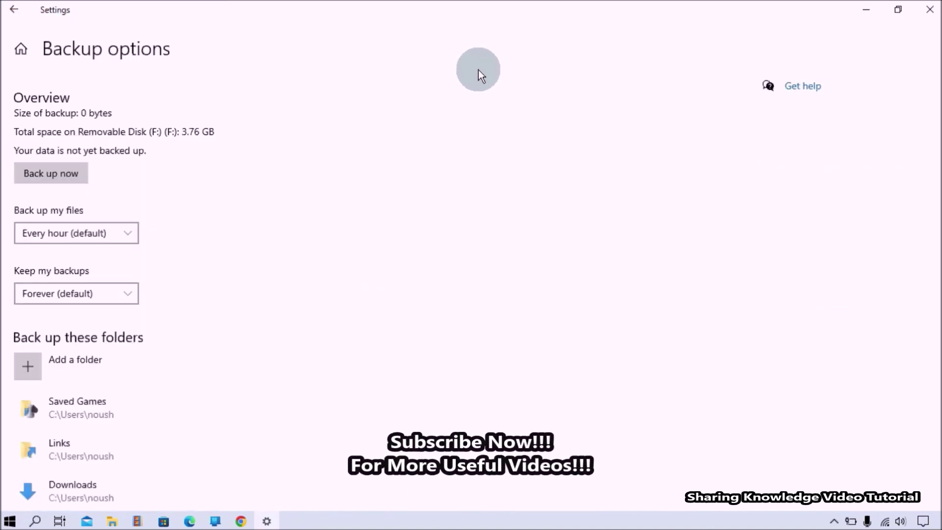
left_click_drag(937, 157, 938, 237)
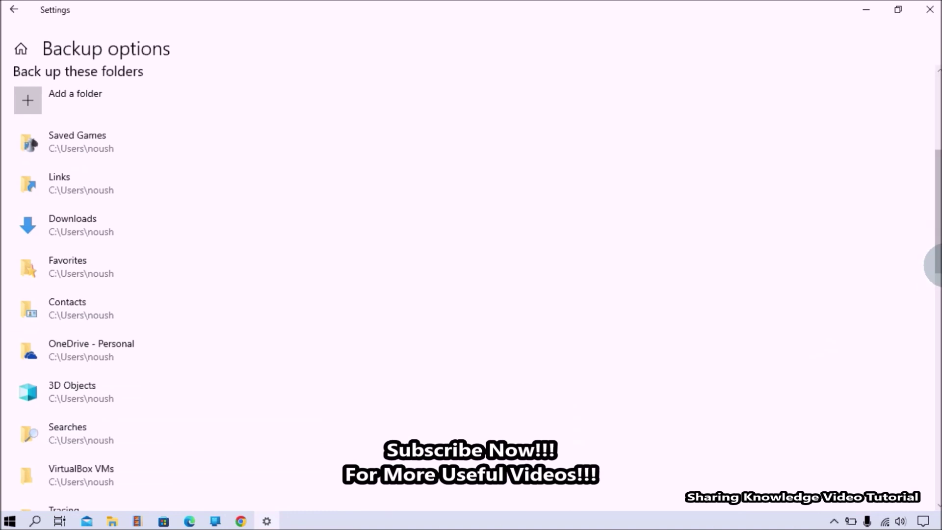
left_click_drag(936, 227, 934, 105)
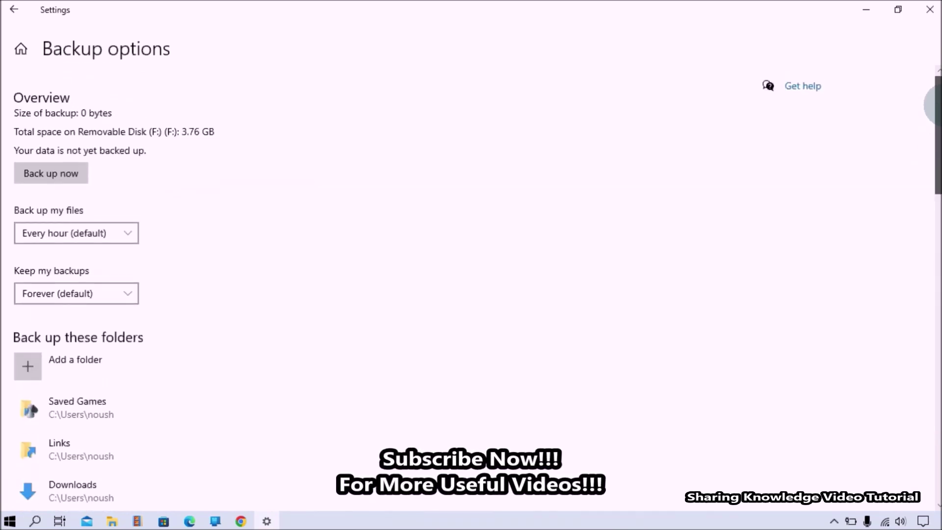
Back on the main Backup page, switch 'Automatically back up my files' Off.
left_click(9, 11)
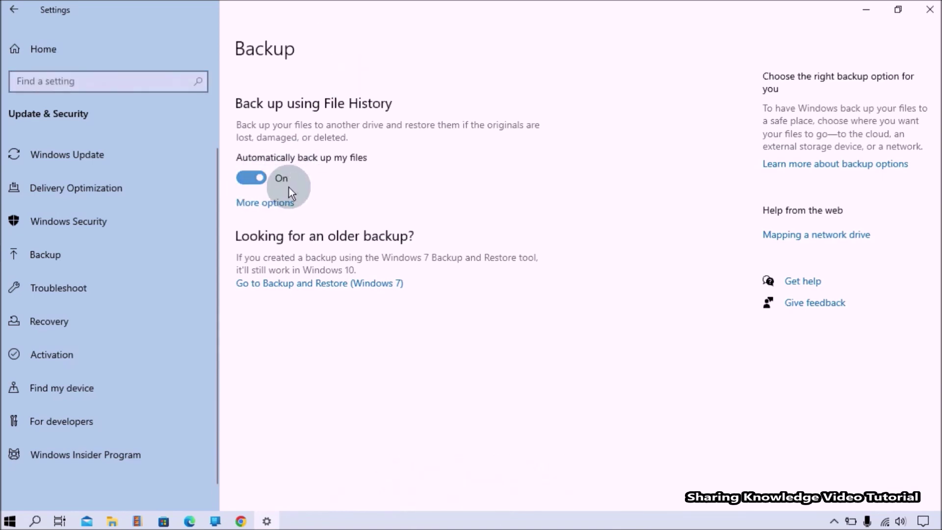
left_click(247, 180)
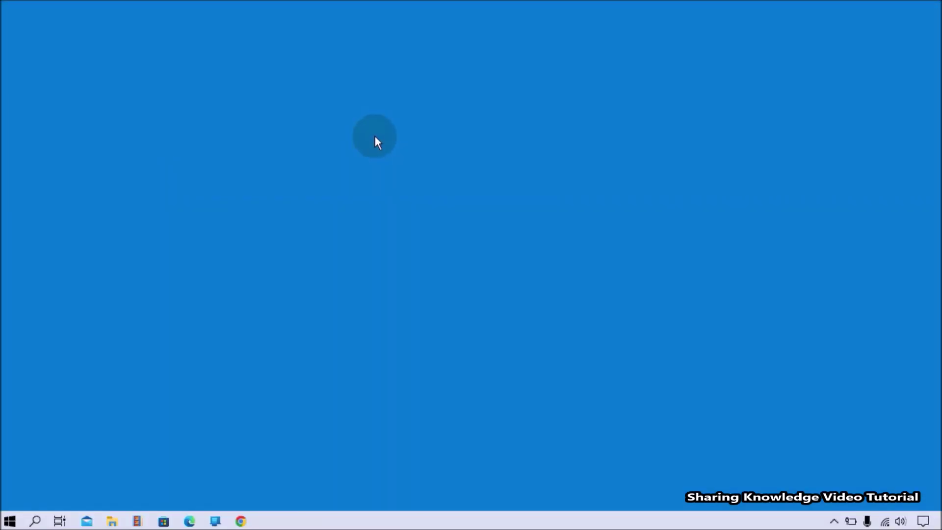
Open Settings with Win+I and go to Update & Security > Backup.
key("super+i")
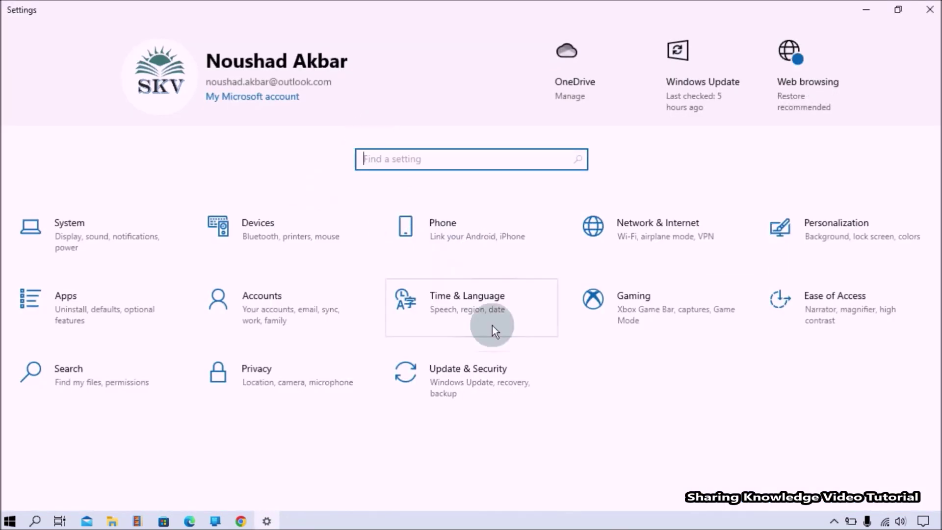
left_click(470, 371)
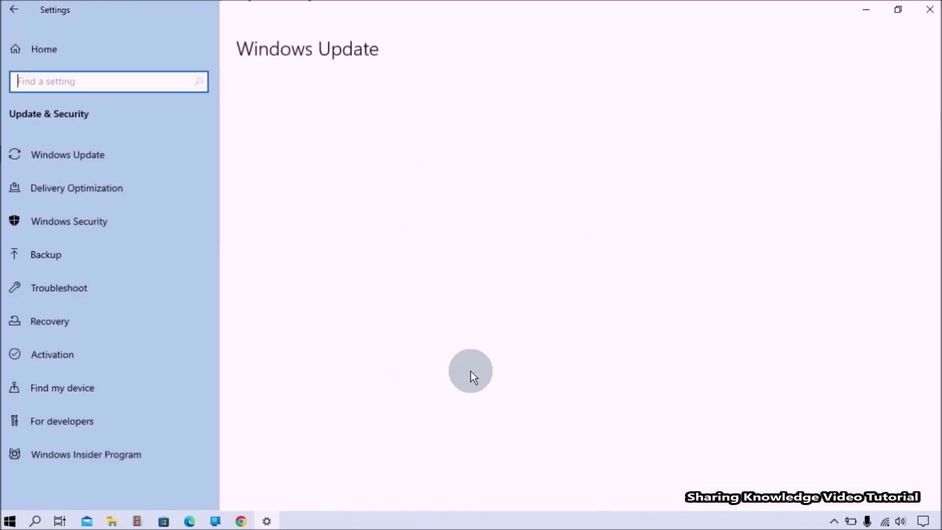
left_click(74, 258)
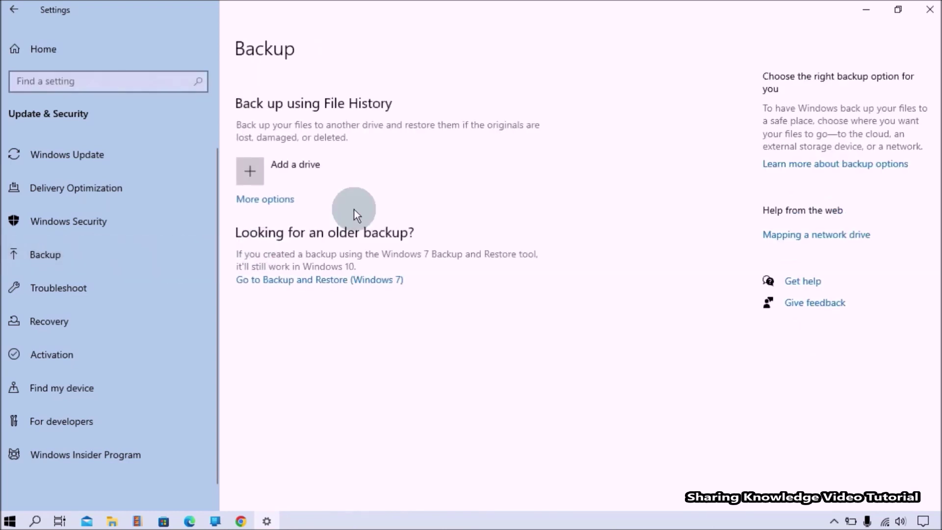
Add Removable Disk (F:) as the File History drive and leave automatic backup On.
left_click(312, 163)
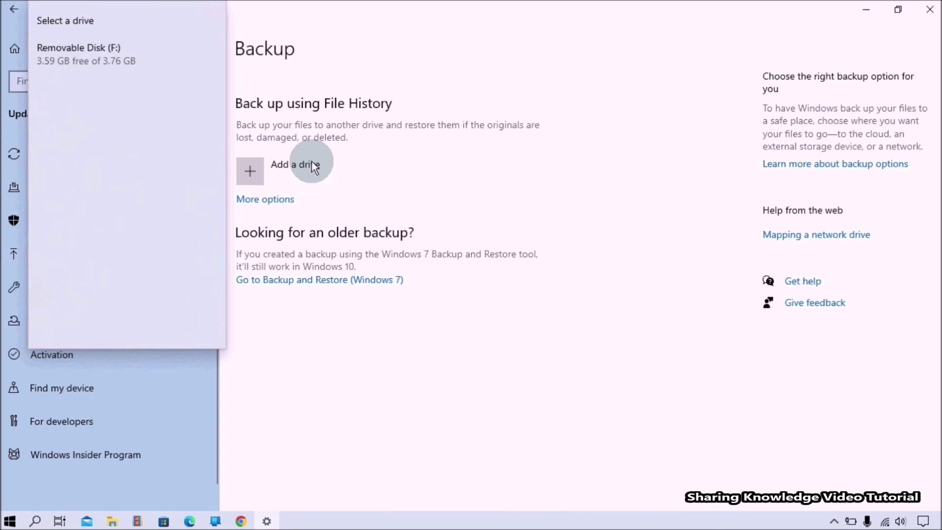
left_click(127, 61)
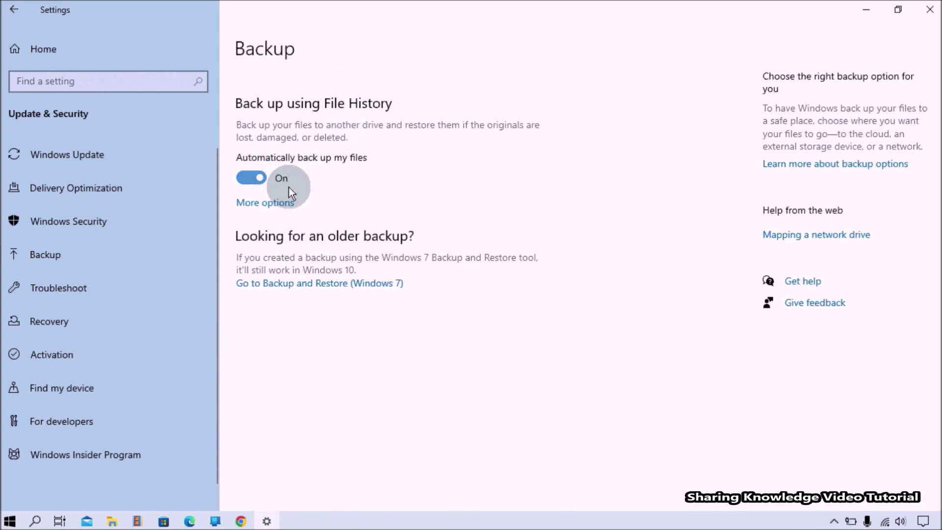
left_click(250, 179)
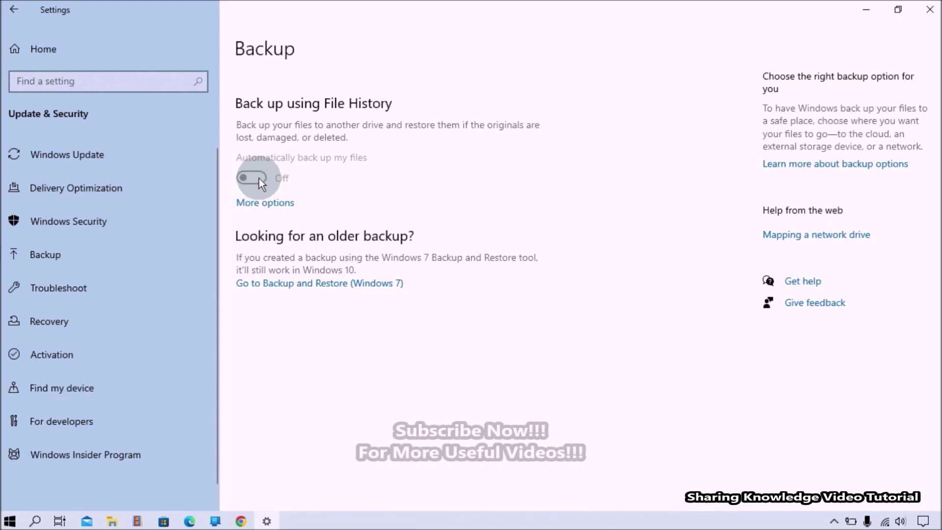
left_click(260, 178)
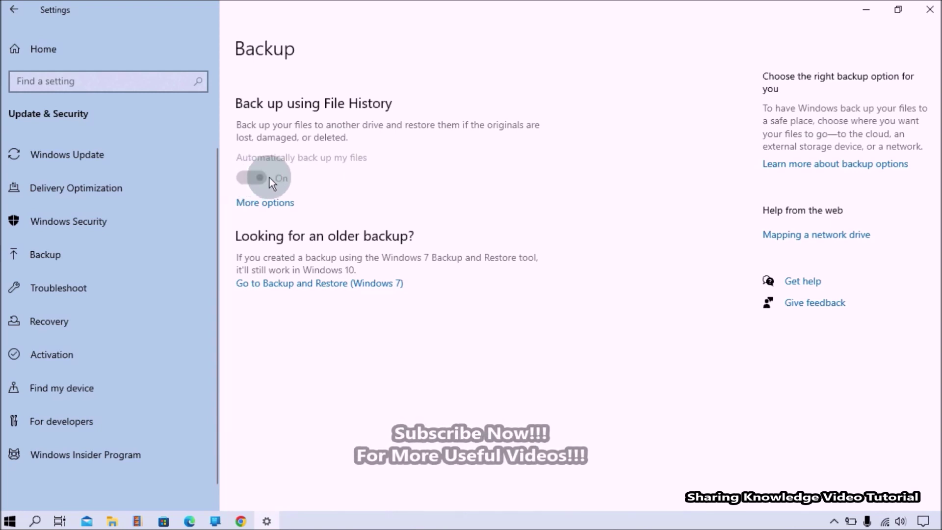
In More options, keep backups running every hour and kept forever.
left_click(274, 206)
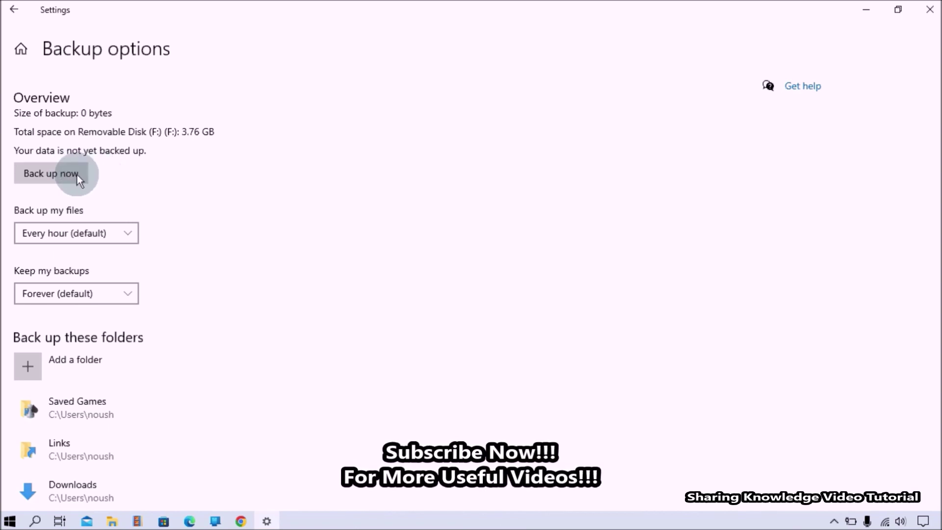
left_click(128, 235)
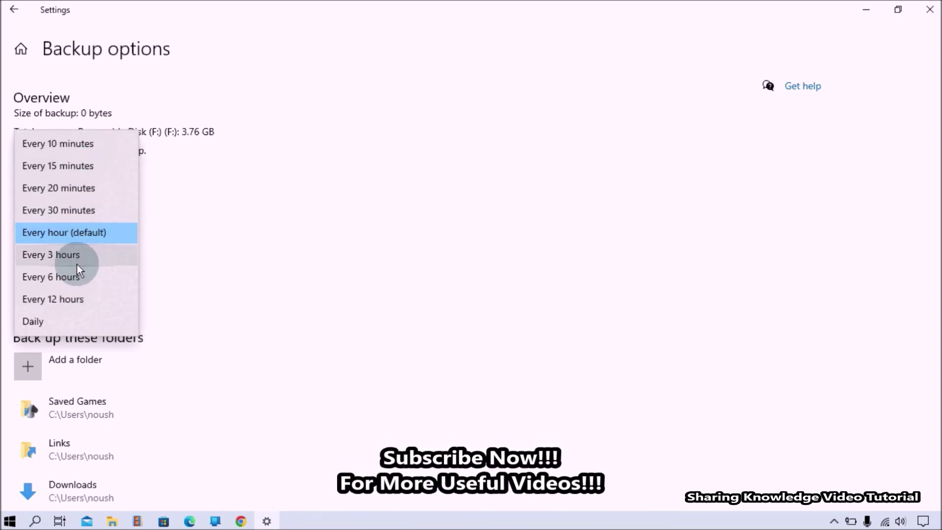
left_click(157, 251)
left_click(103, 284)
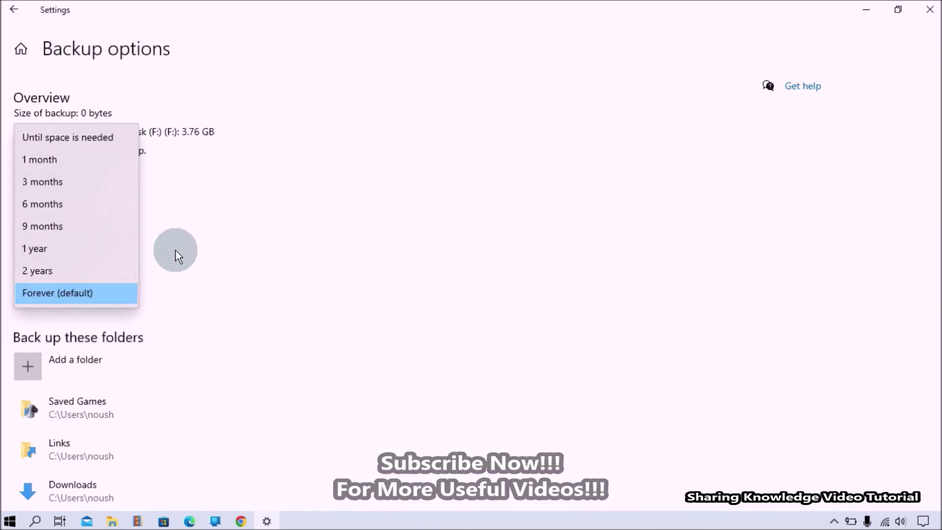
left_click(171, 269)
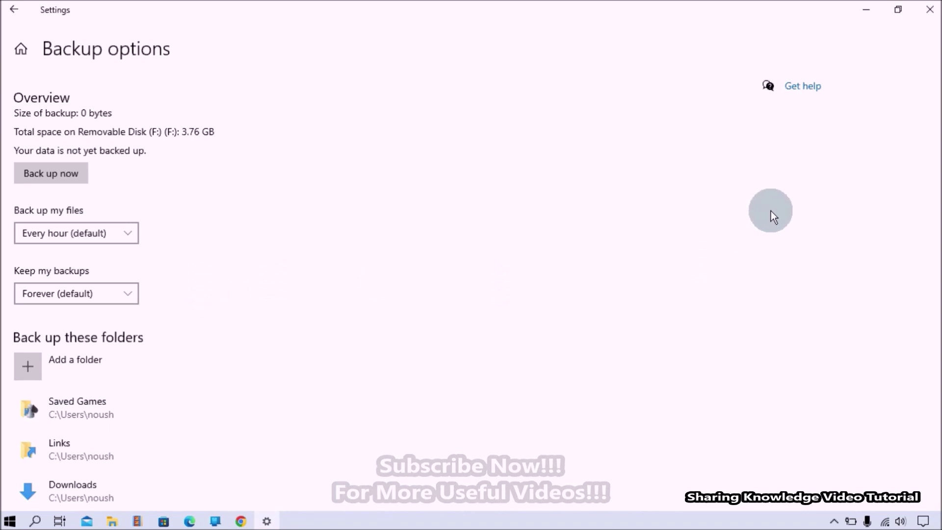
scroll(936, 162, "down", 5)
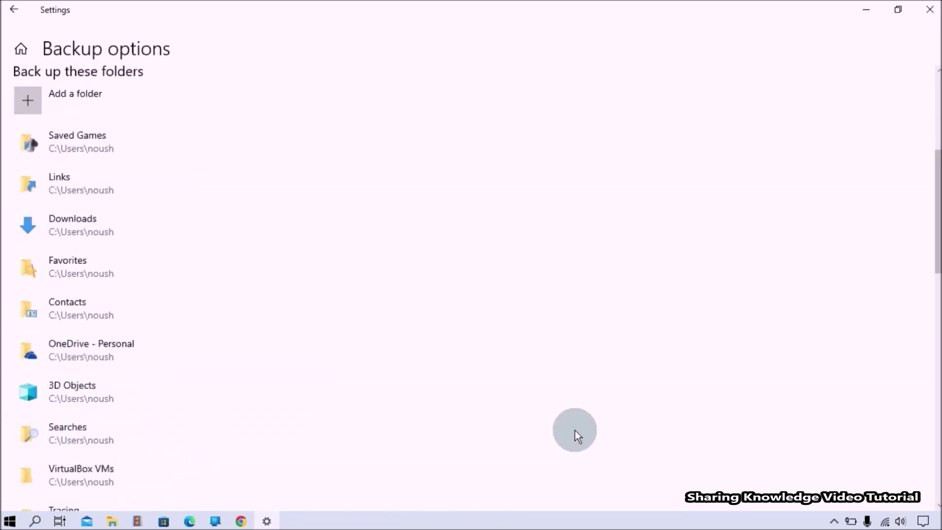
left_click_drag(932, 263, 930, 177)
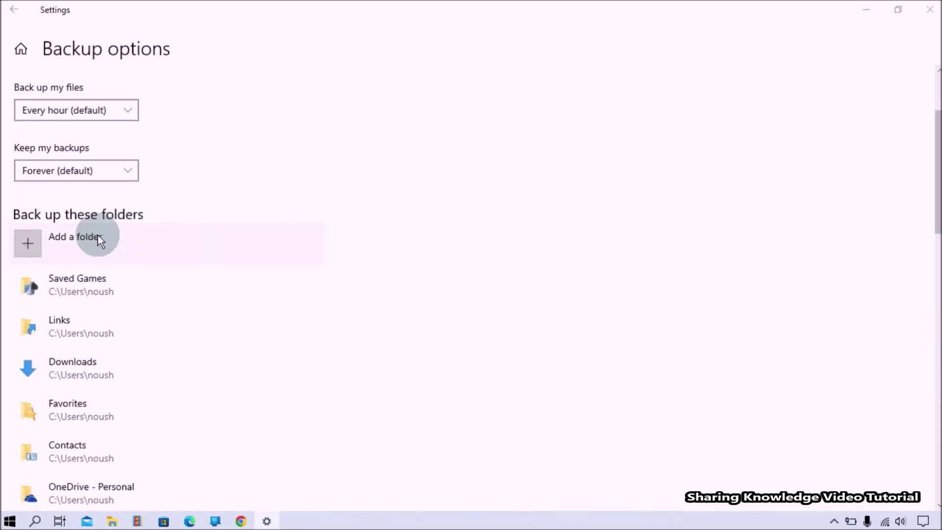
left_click(98, 235)
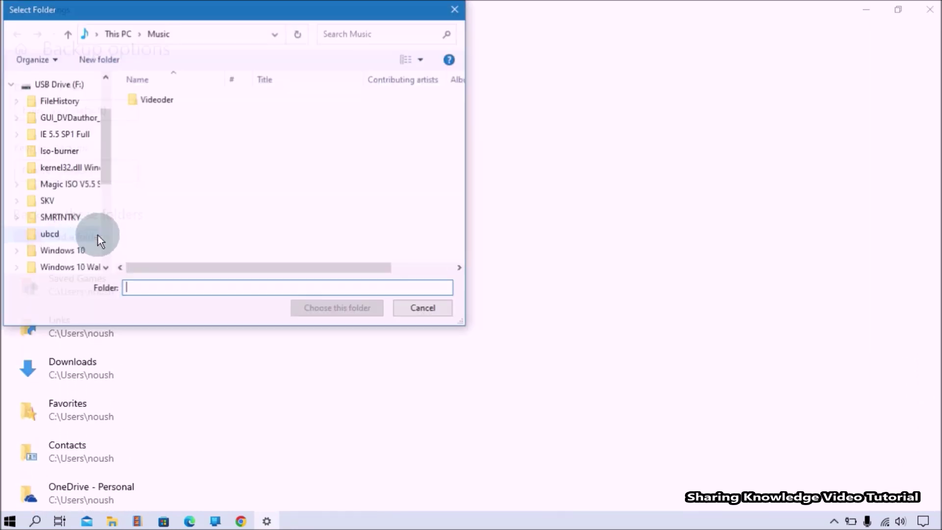
left_click(68, 33)
left_click_drag(460, 129, 383, 233)
left_click_drag(446, 212, 459, 118)
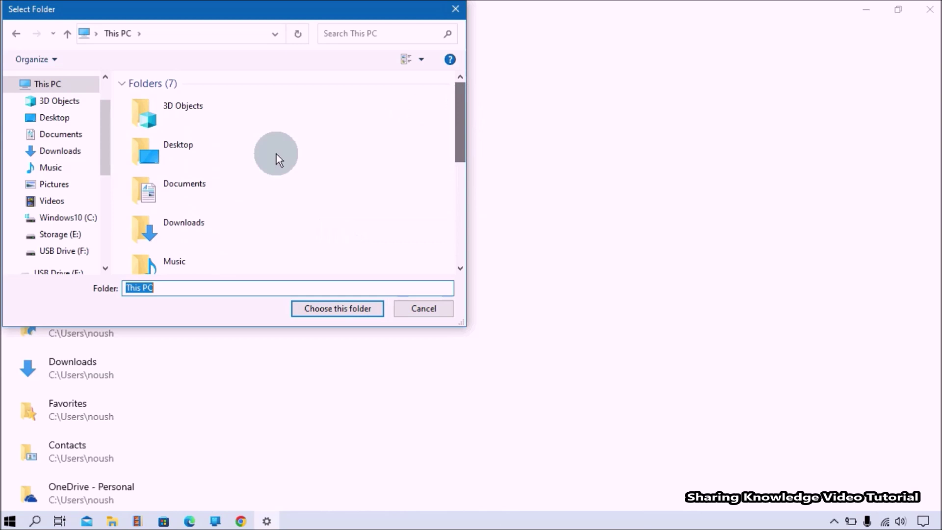
left_click(423, 308)
left_click_drag(935, 127, 934, 414)
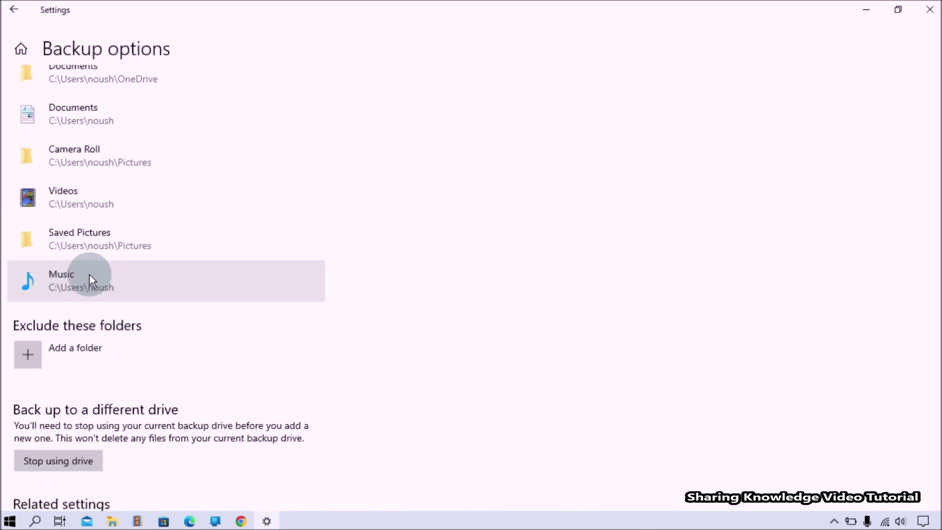
Exclude the Music folder from backups, then review the Music and Videos entries.
left_click(76, 352)
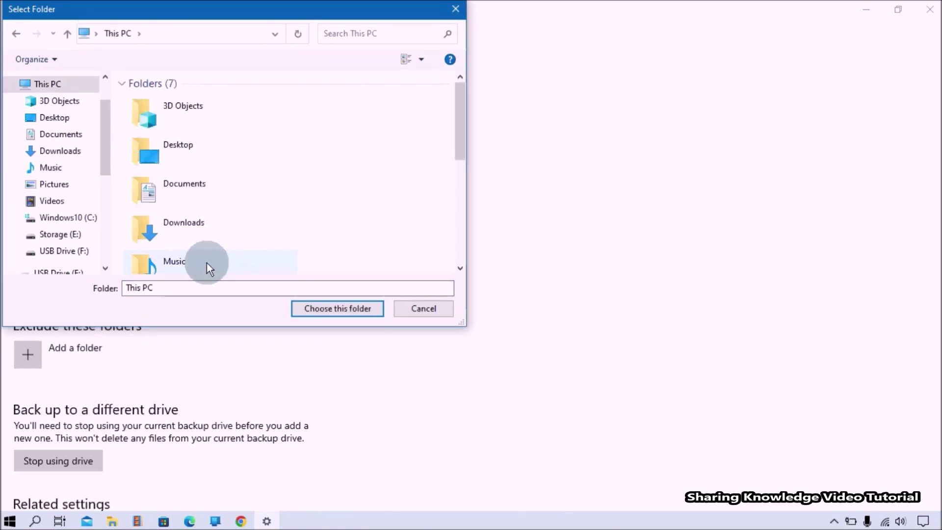
double_click(213, 265)
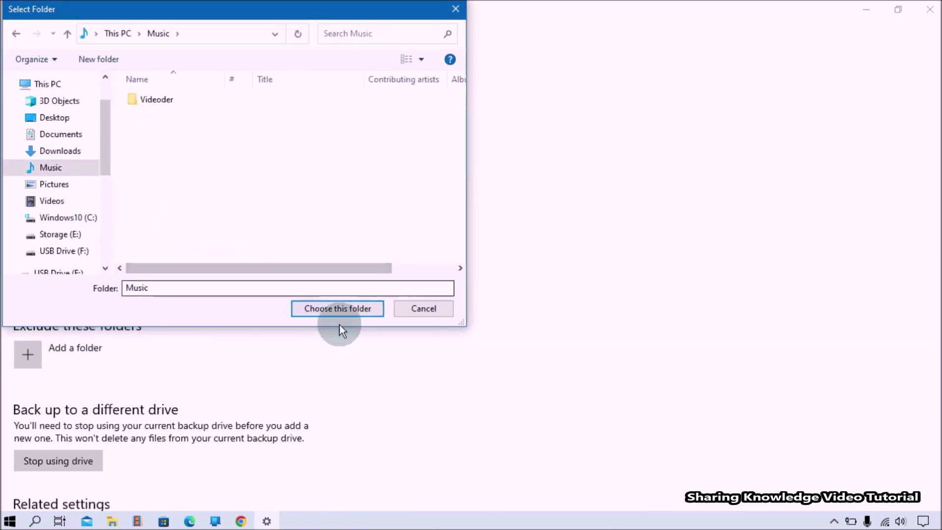
left_click(339, 308)
scroll(925, 330, "down", 15)
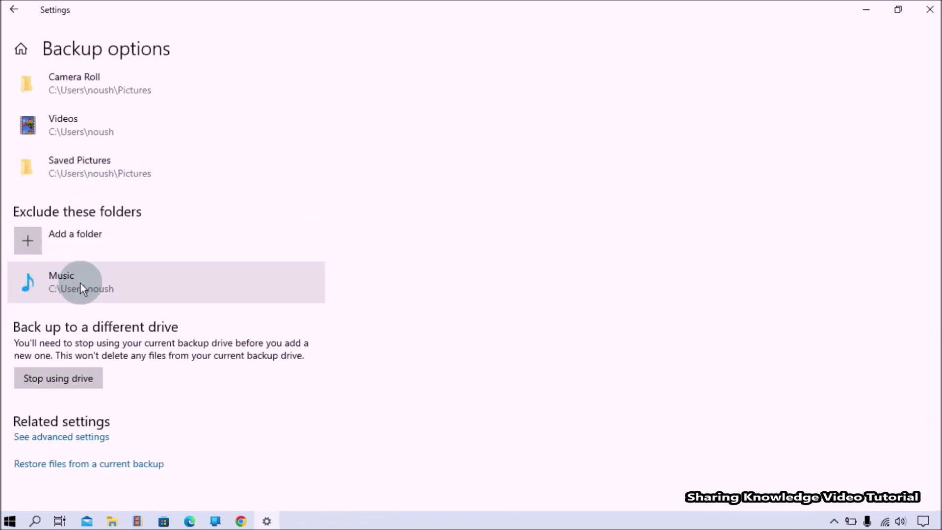
left_click(240, 284)
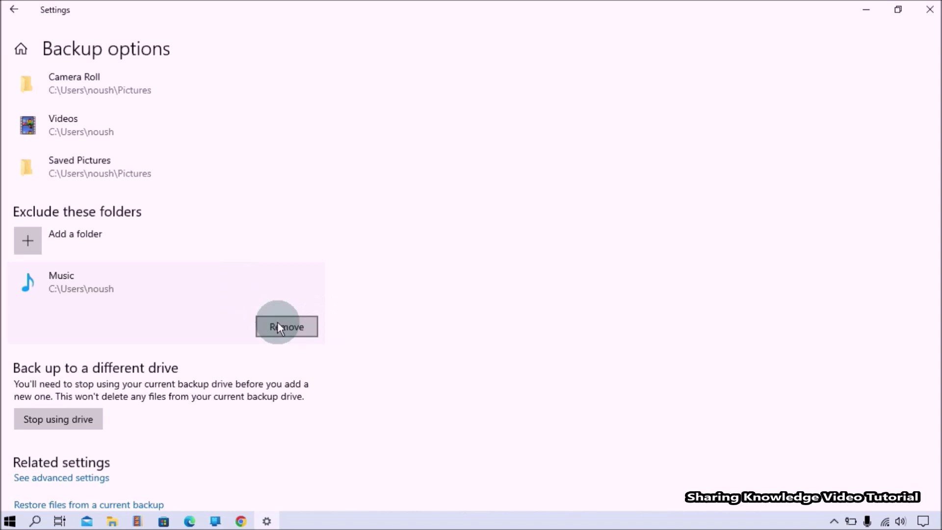
left_click(196, 137)
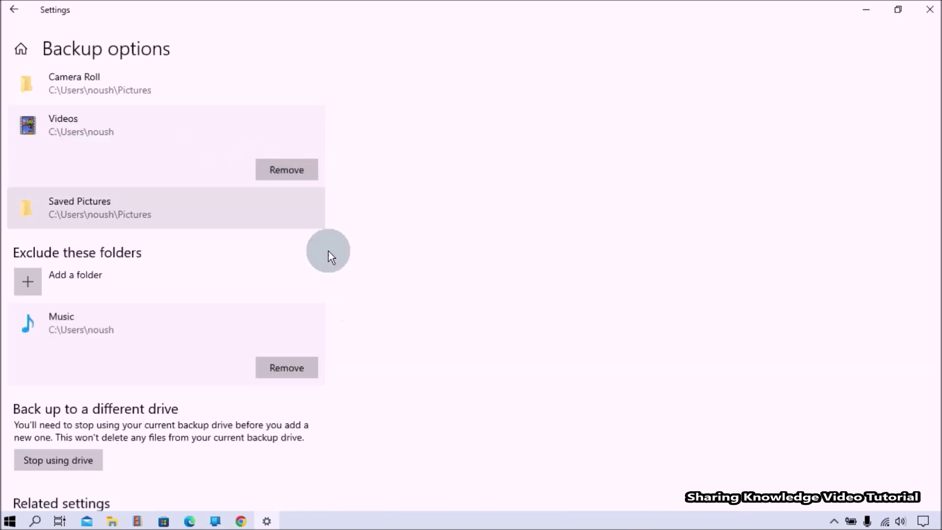
left_click_drag(938, 407, 937, 117)
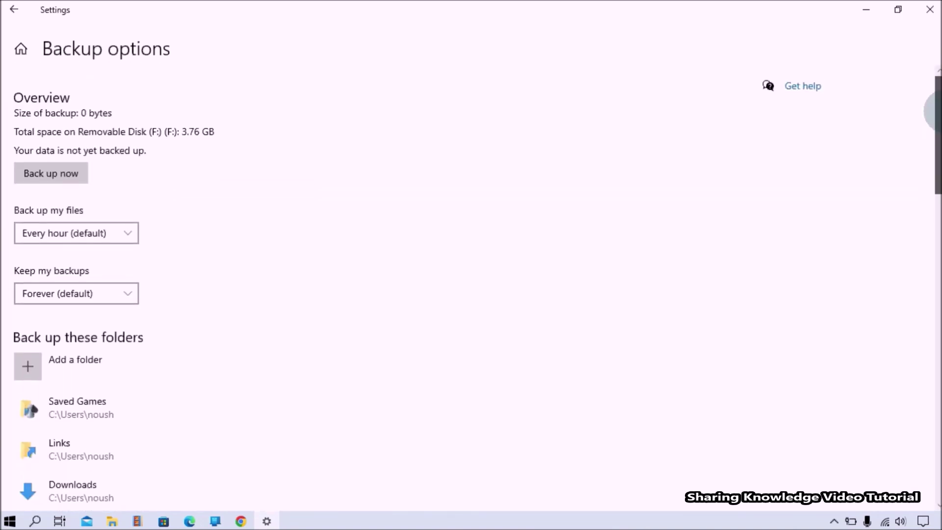
left_click(7, 13)
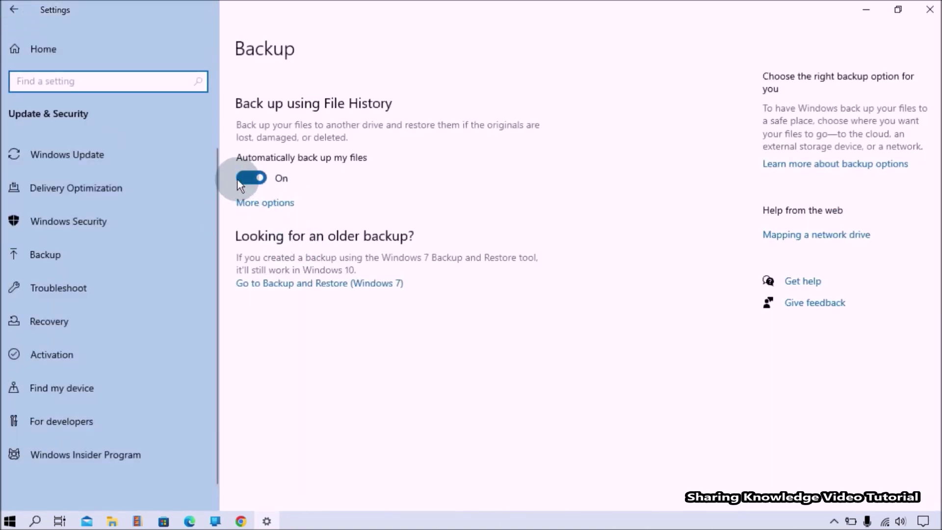
left_click(267, 205)
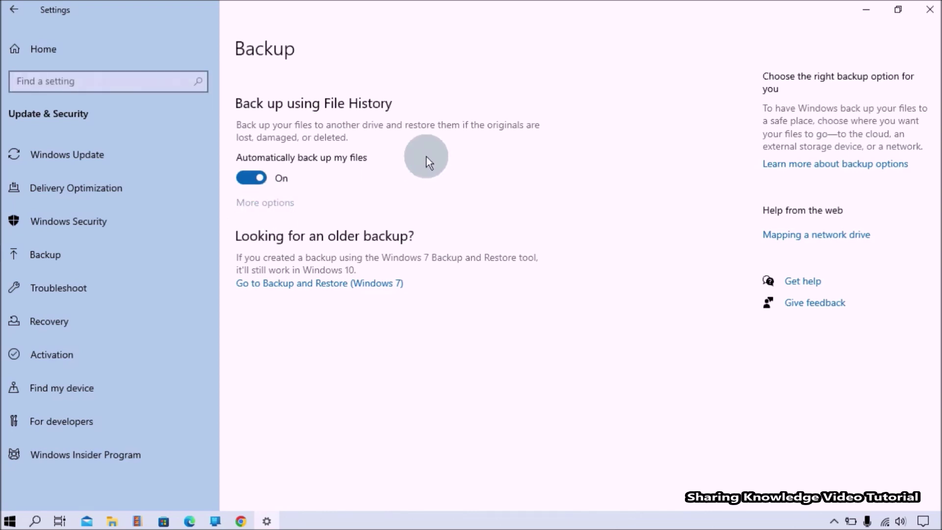
left_click_drag(933, 182, 908, 478)
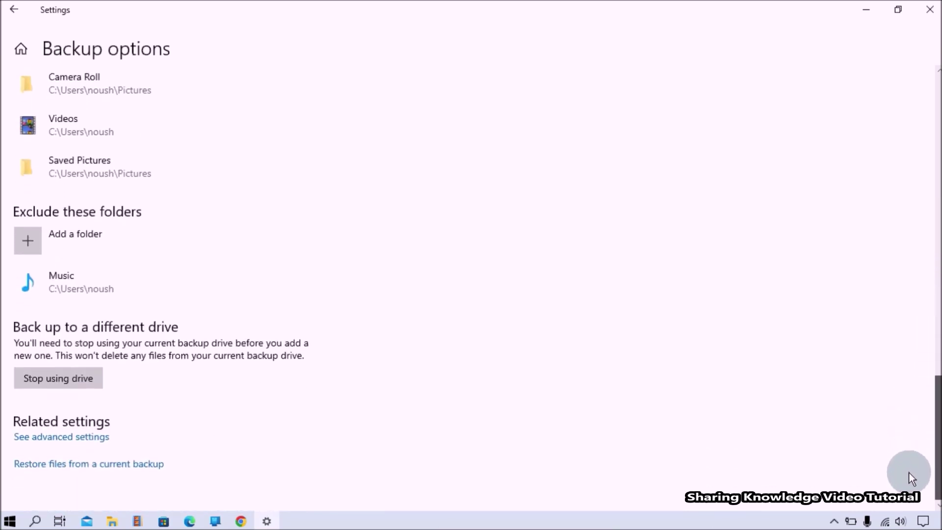
Stop using Removable Disk (F:) for File History and close Settings.
left_click(54, 378)
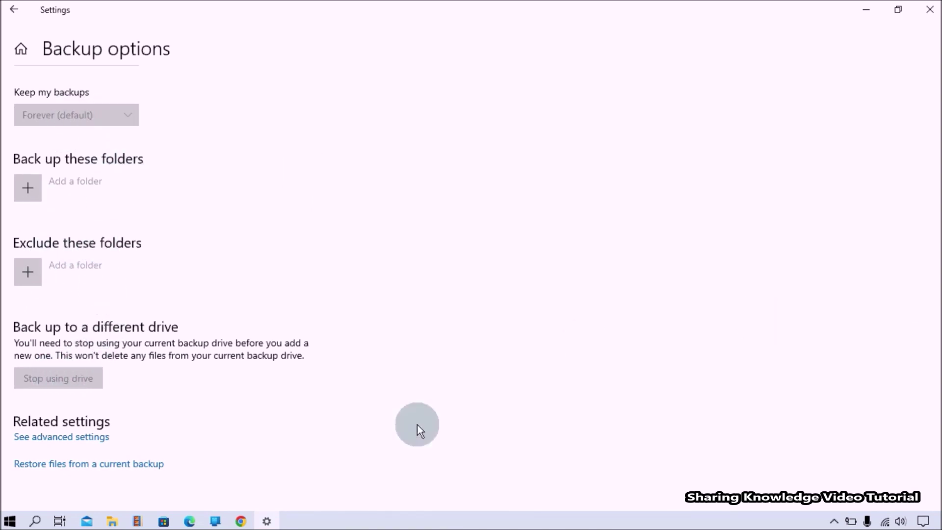
scroll(416, 430, "up", 4)
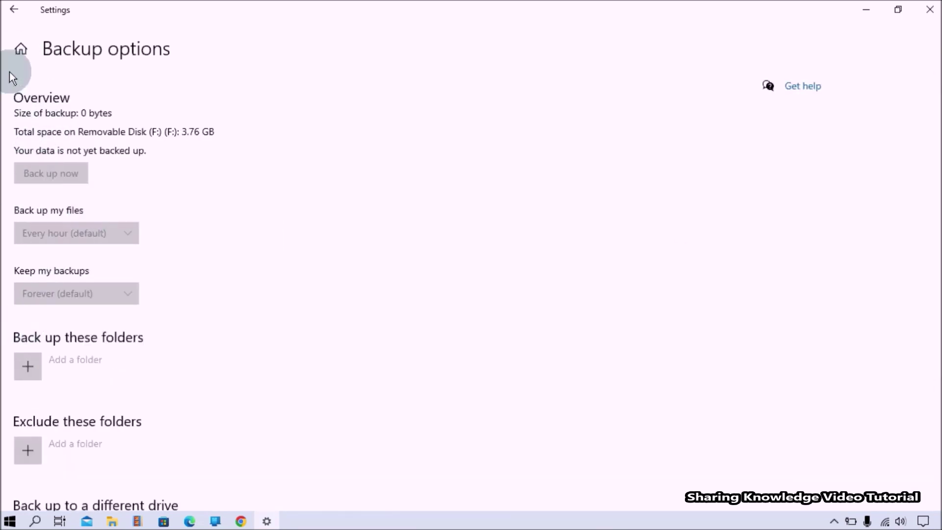
left_click(14, 10)
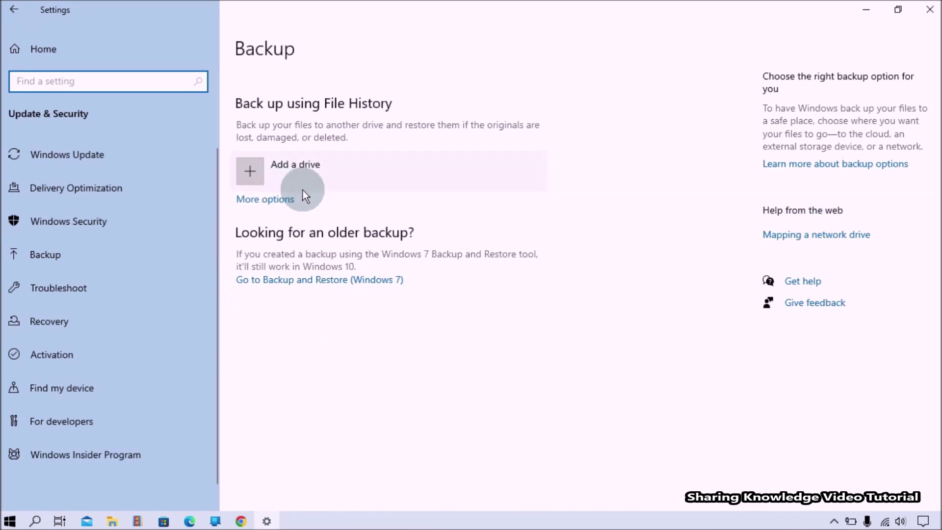
left_click(919, 13)
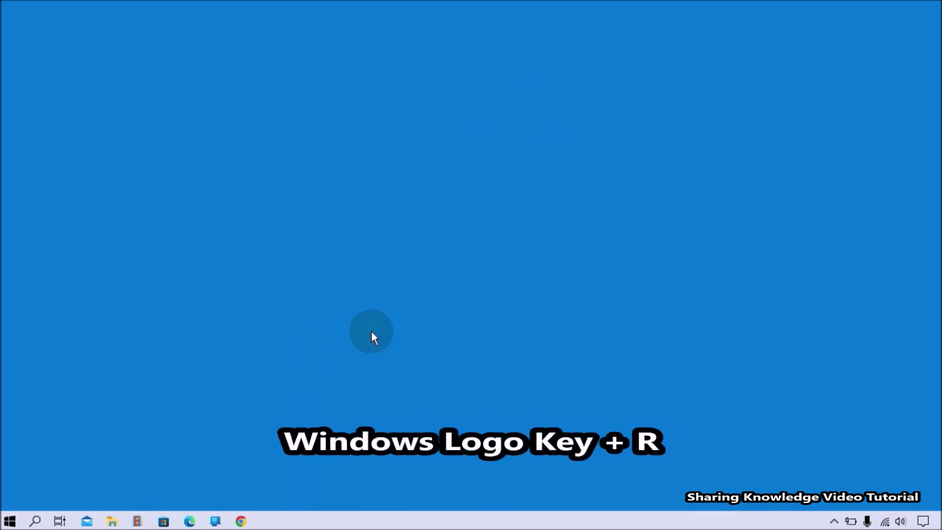
Launch Control Panel with the 'control' command and view all items as Large icons.
key("super+r")
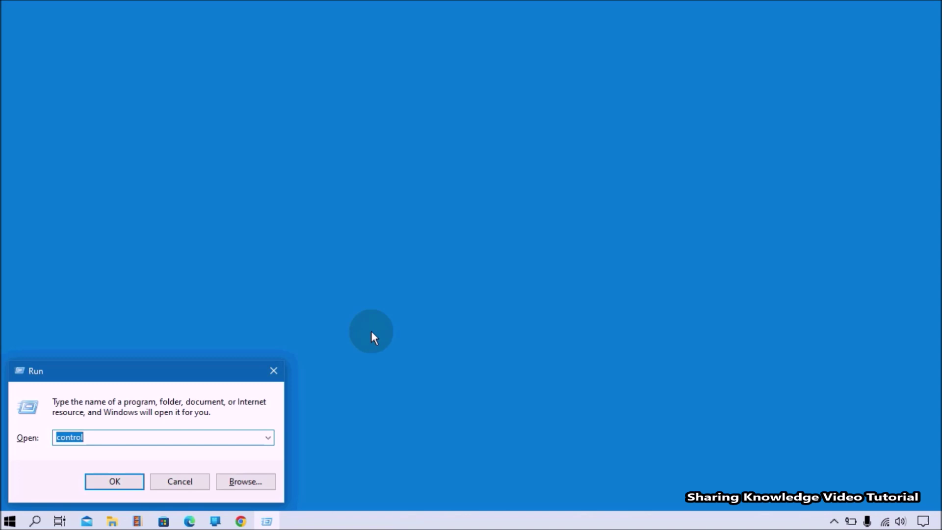
type("control")
key("Return")
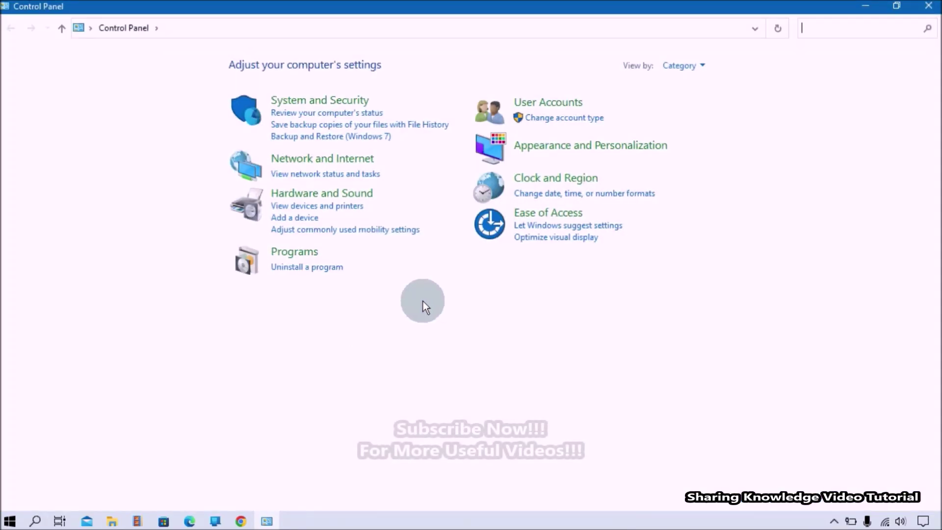
left_click(692, 68)
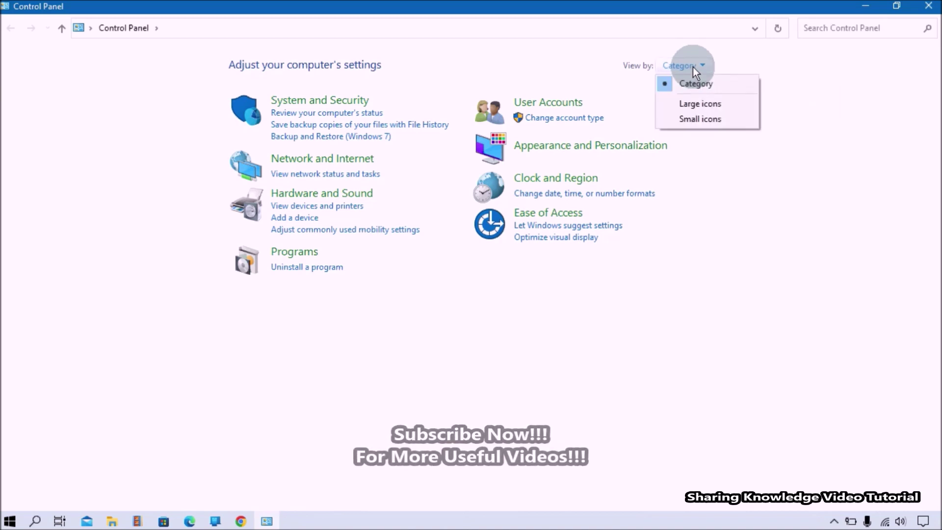
left_click(709, 104)
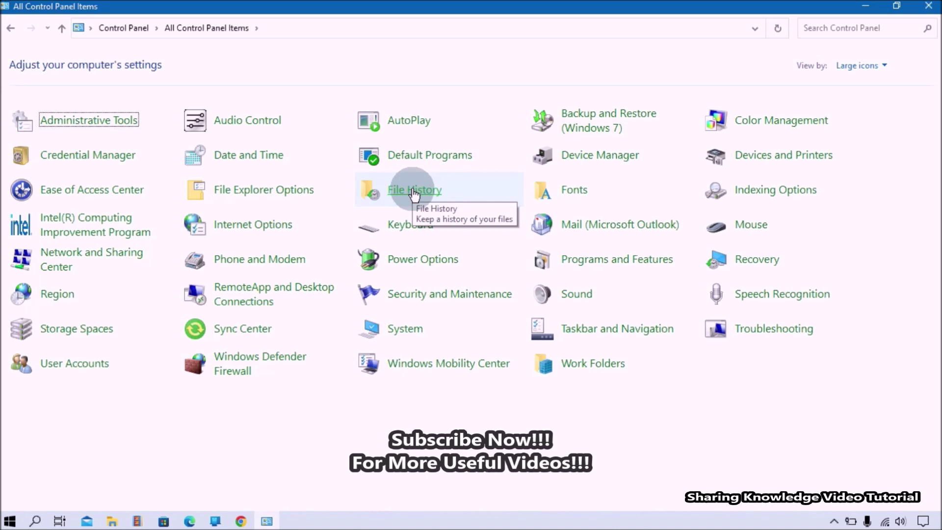
Turn File History on in Control Panel and check the selected backup drive.
left_click(414, 191)
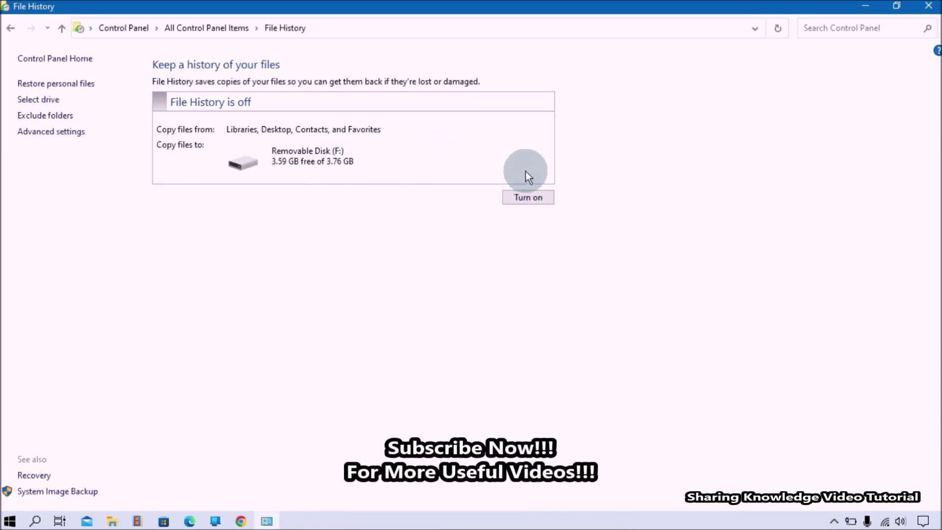
left_click(534, 197)
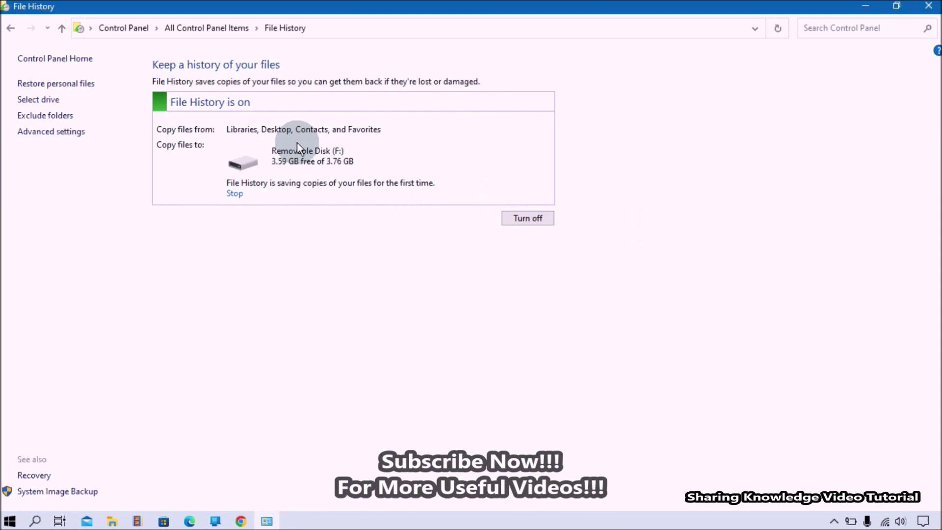
left_click(51, 104)
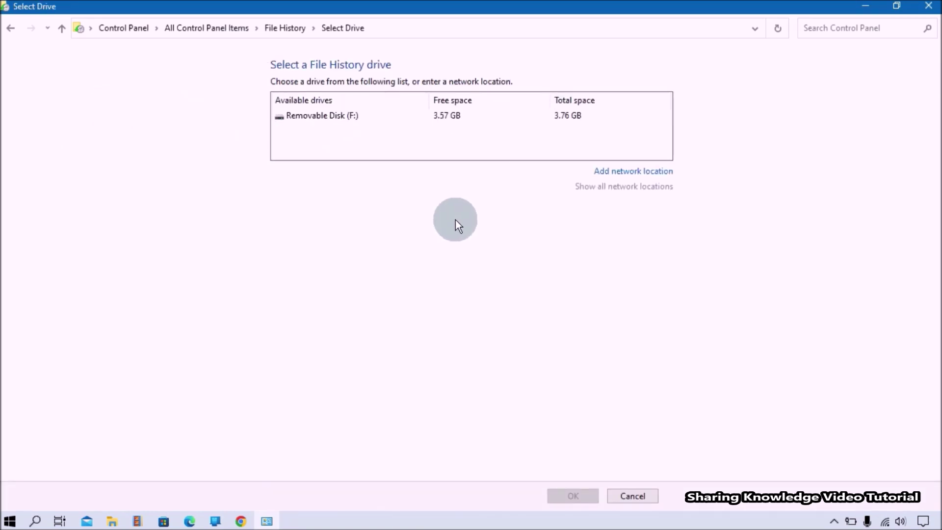
left_click(12, 31)
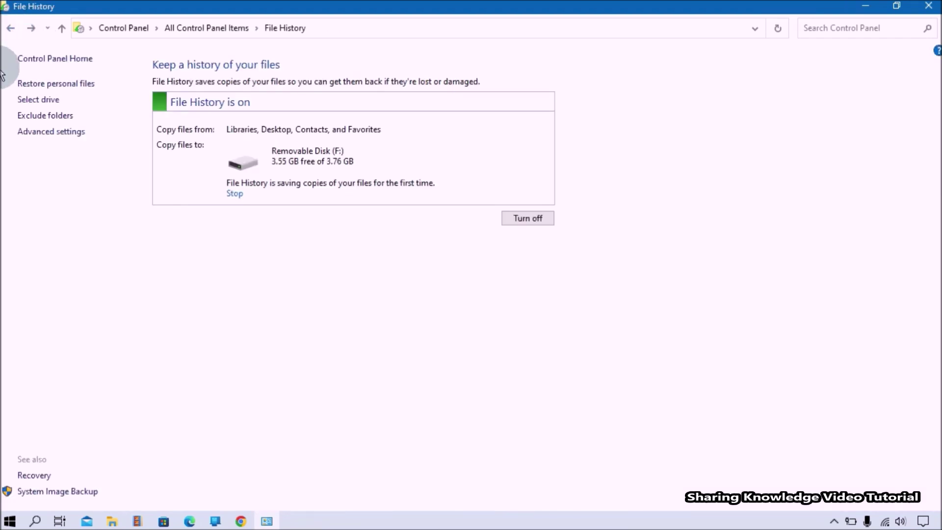
Start adding a folder under Exclude folders, then cancel without excluding anything.
left_click(39, 117)
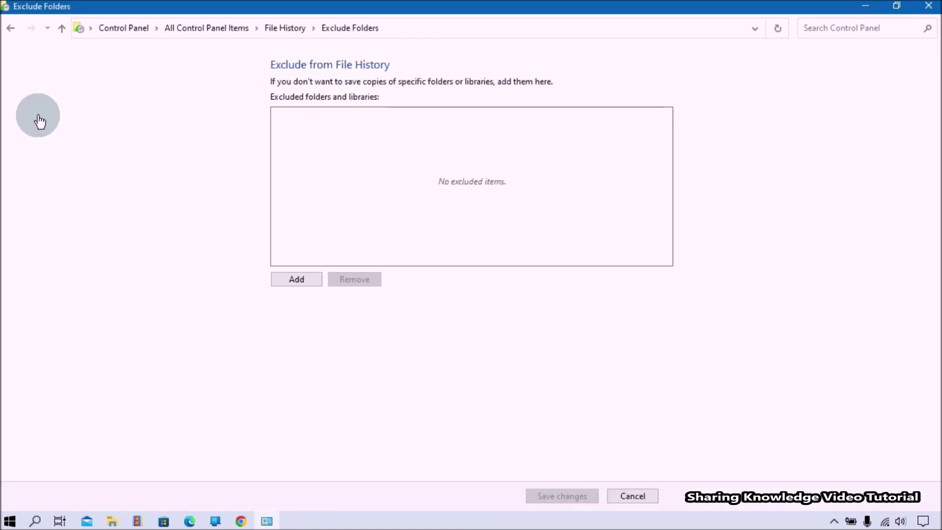
left_click(296, 280)
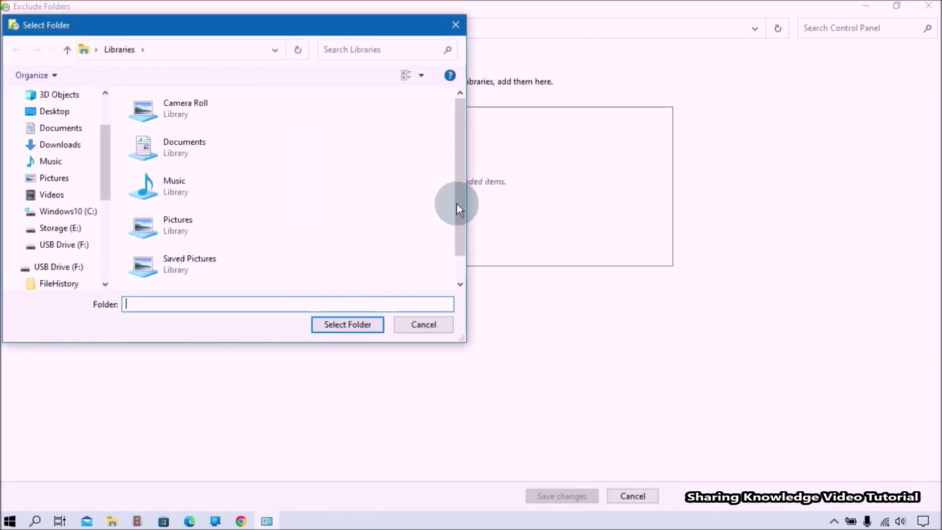
left_click_drag(461, 192, 419, 237)
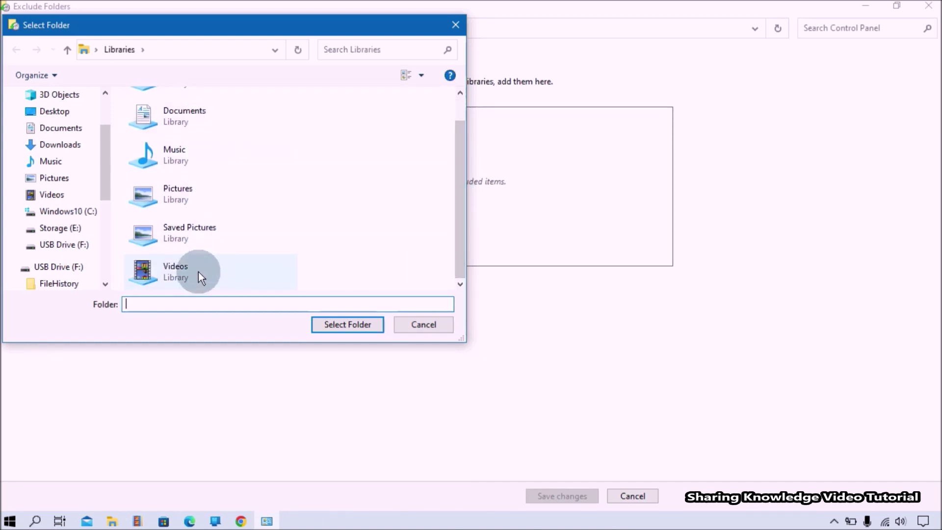
left_click(434, 327)
left_click(10, 29)
Review Advanced settings, leaving copies saved Every hour and versions kept Forever.
left_click(53, 139)
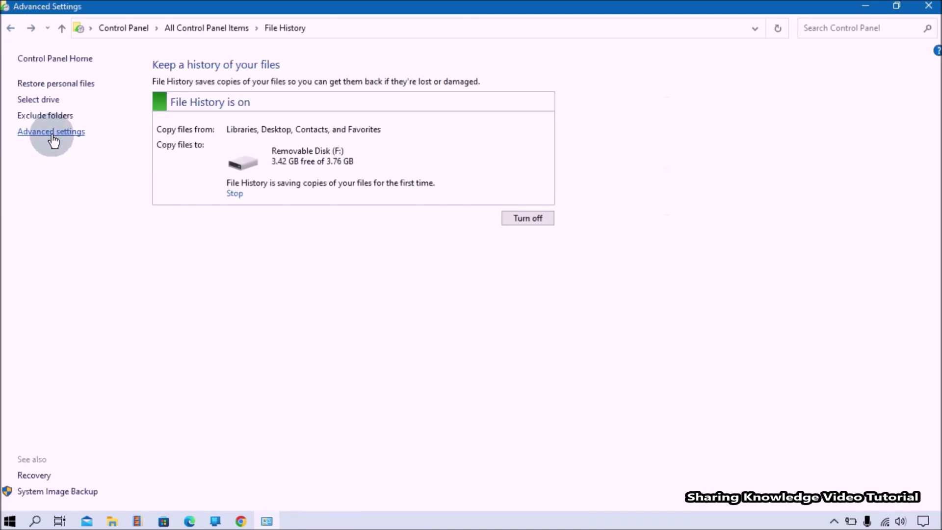
left_click(641, 112)
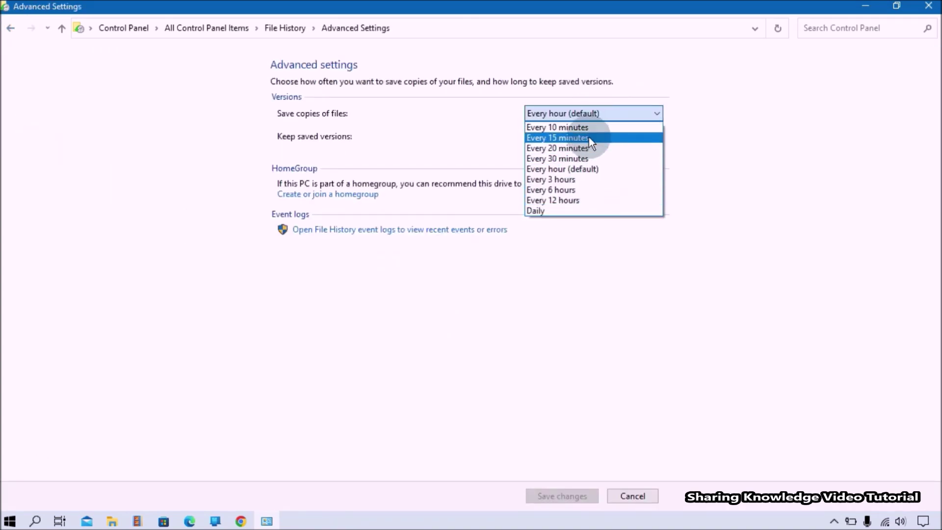
left_click(714, 150)
left_click(656, 136)
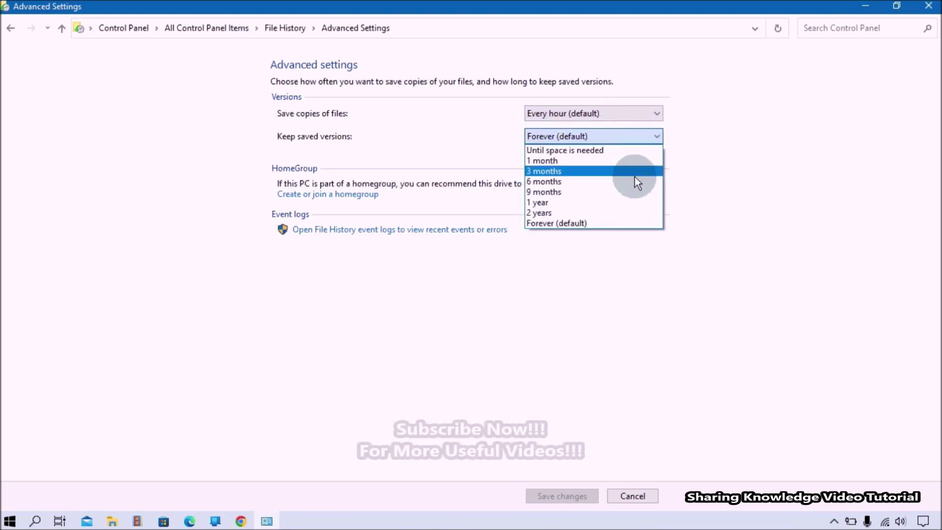
left_click(729, 145)
left_click(11, 29)
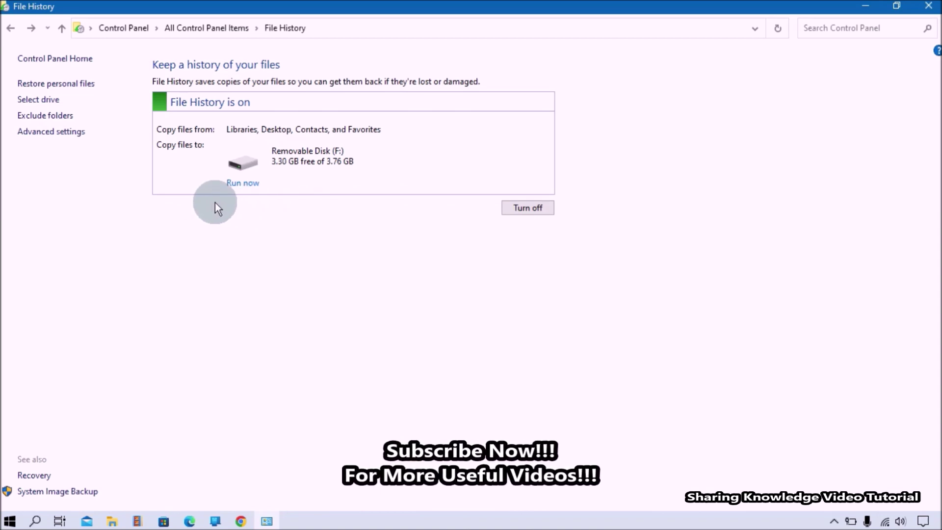
Start a File History backup, stop it mid-run, then turn File History off.
left_click(242, 185)
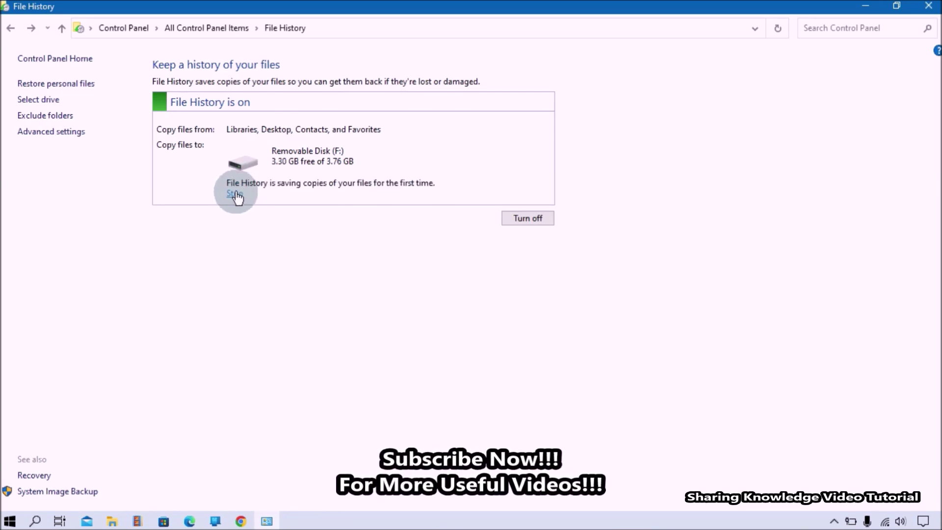
left_click(235, 195)
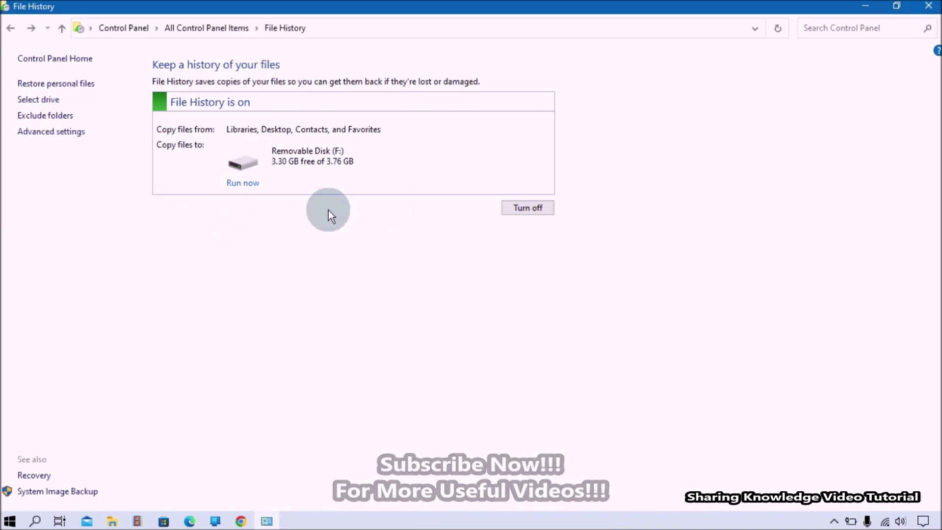
left_click(535, 208)
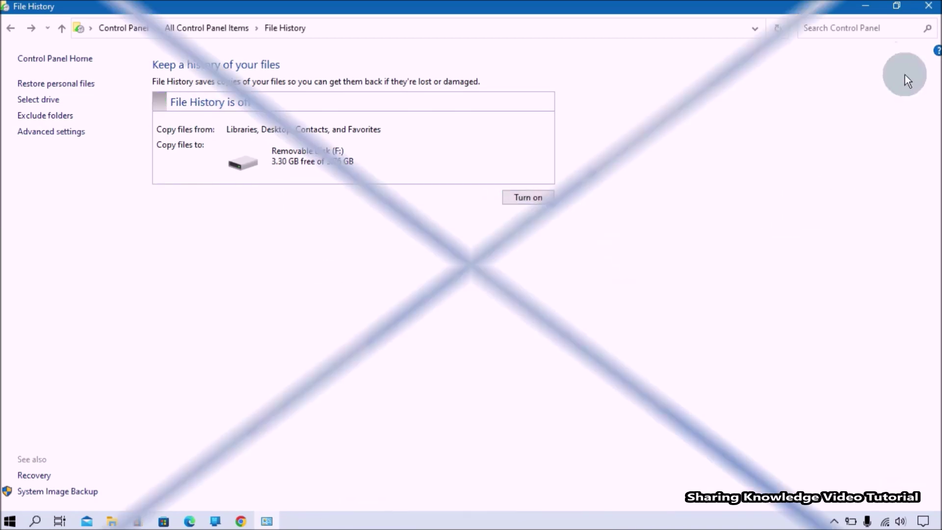